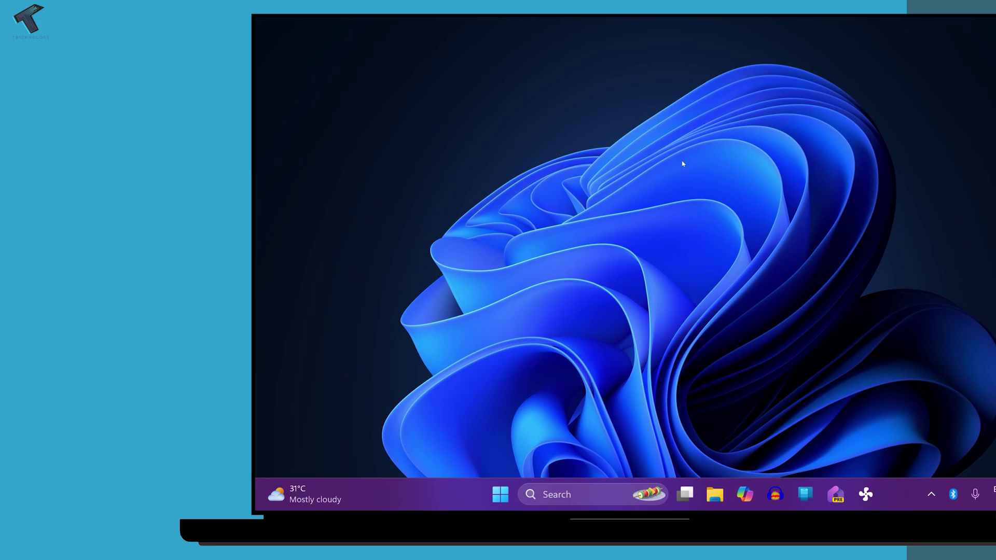
Launch Settings from the Start button's right-click Quick Link menu.
{"action": "right_click", "coordinate": [500, 494]}
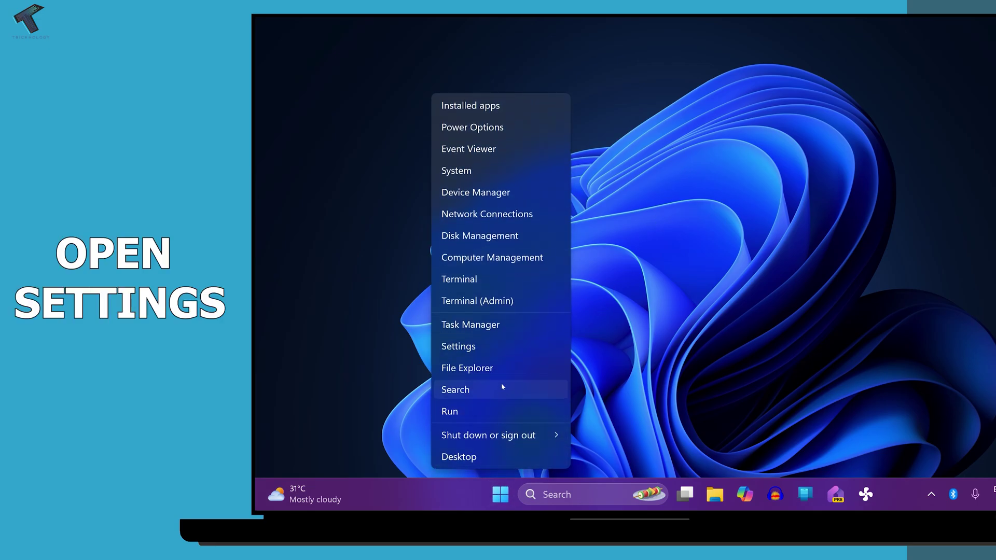
{"action": "left_click", "coordinate": [504, 350]}
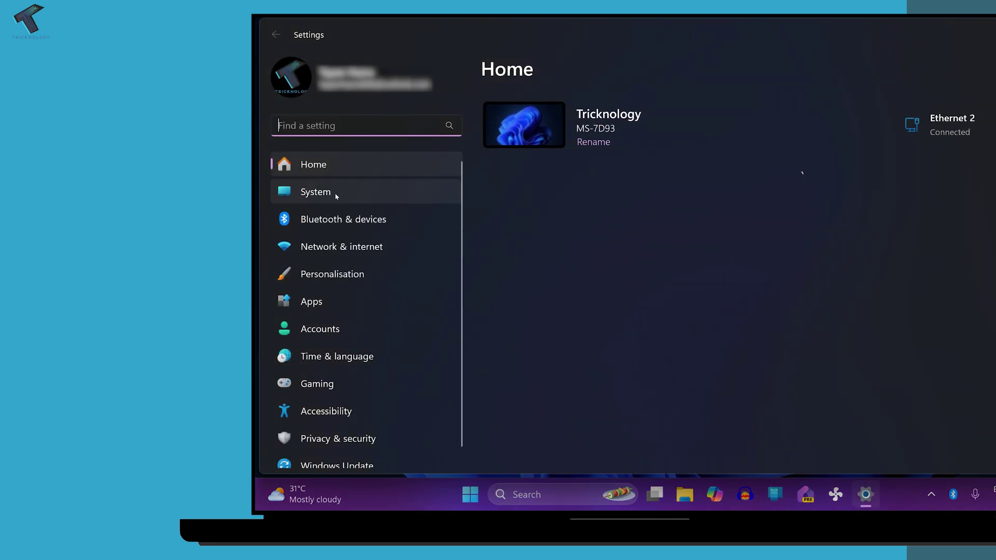
Go to System › Recovery to show the Advanced startup option.
{"action": "left_click", "coordinate": [302, 191]}
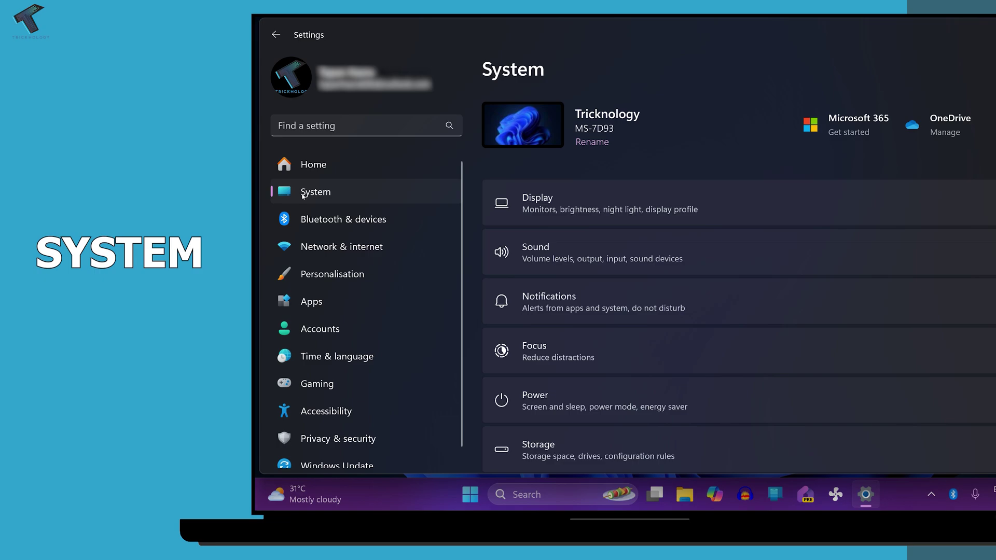
{"action": "scroll", "coordinate": [634, 233], "scroll_direction": "down", "scroll_amount": 1}
{"action": "scroll", "coordinate": [633, 234], "scroll_direction": "down", "scroll_amount": 2}
{"action": "scroll", "coordinate": [633, 233], "scroll_direction": "down", "scroll_amount": 2}
{"action": "scroll", "coordinate": [633, 233], "scroll_direction": "down", "scroll_amount": 2}
{"action": "scroll", "coordinate": [633, 233], "scroll_direction": "down", "scroll_amount": 2}
{"action": "scroll", "coordinate": [634, 234], "scroll_direction": "down", "scroll_amount": 1}
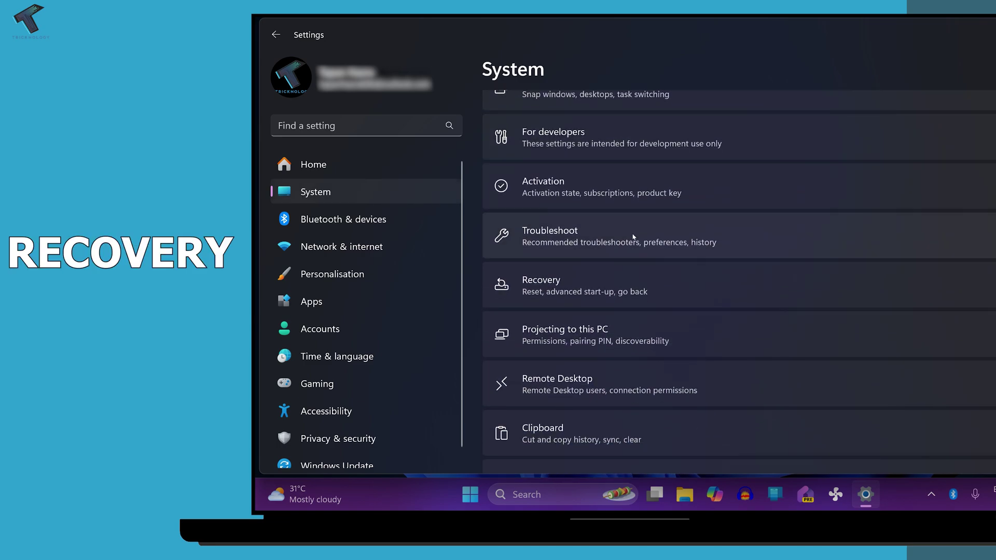
{"action": "left_click", "coordinate": [552, 290]}
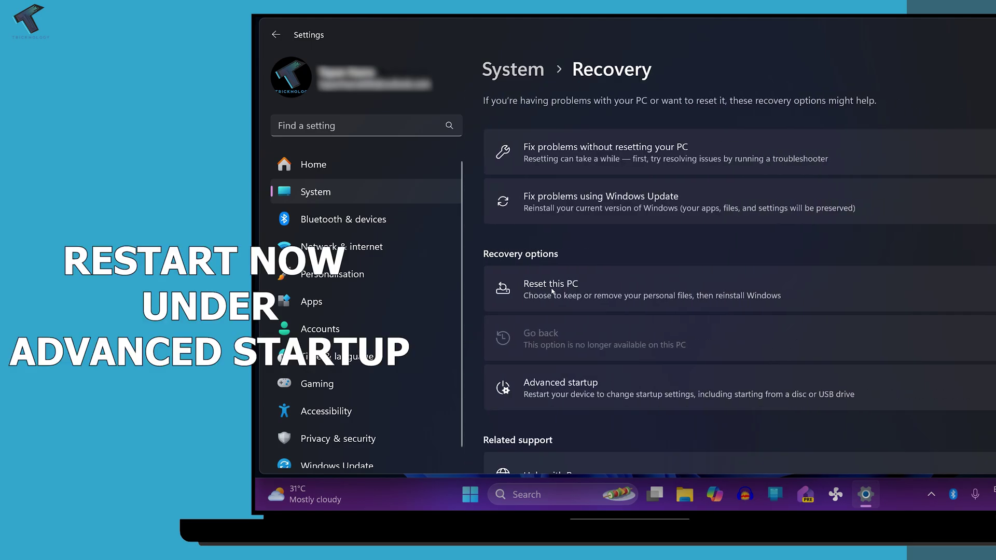
{"action": "scroll", "coordinate": [552, 291], "scroll_direction": "down", "scroll_amount": 1}
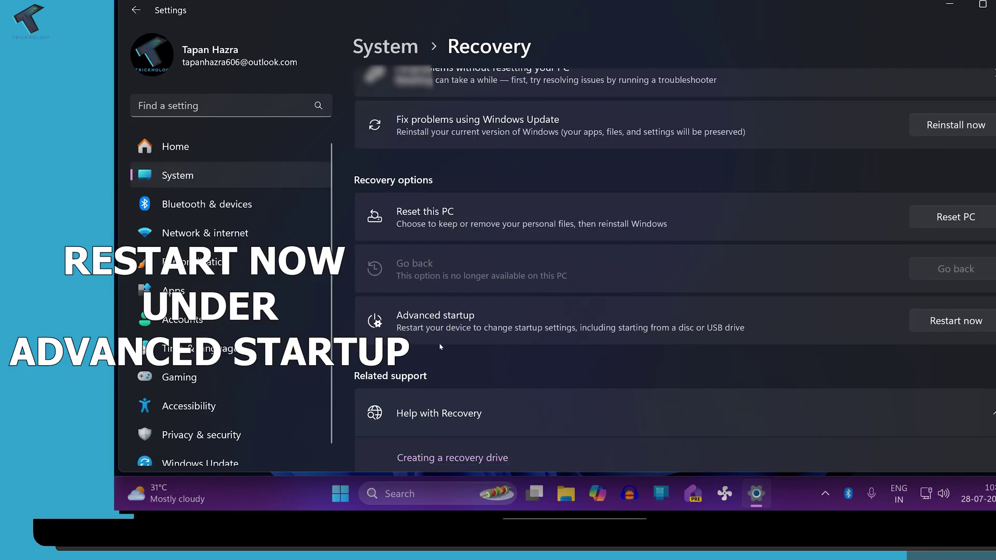
Use Advanced startup's Restart now to reach Choose an option, then bring up the Start menu.
{"action": "left_click", "coordinate": [968, 325]}
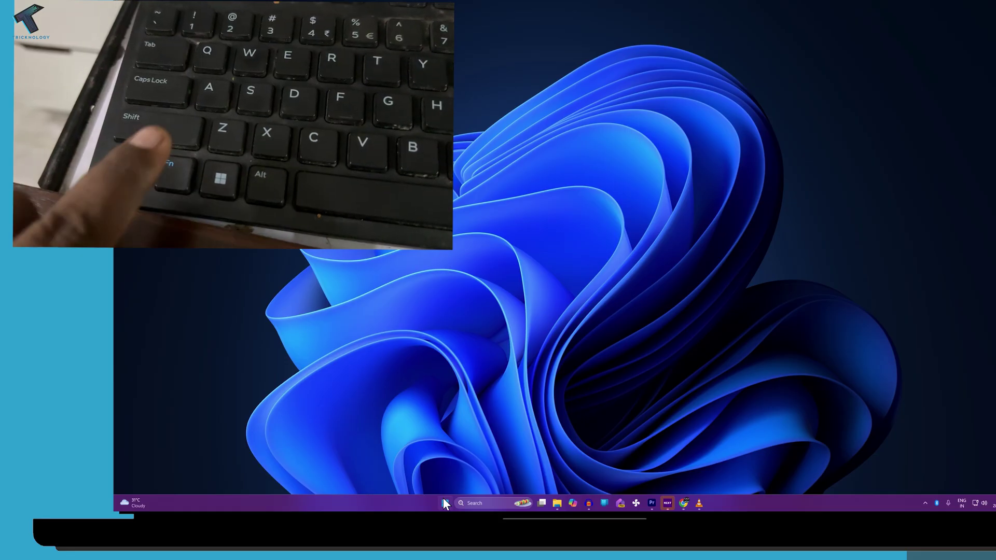
{"action": "left_click", "coordinate": [443, 498]}
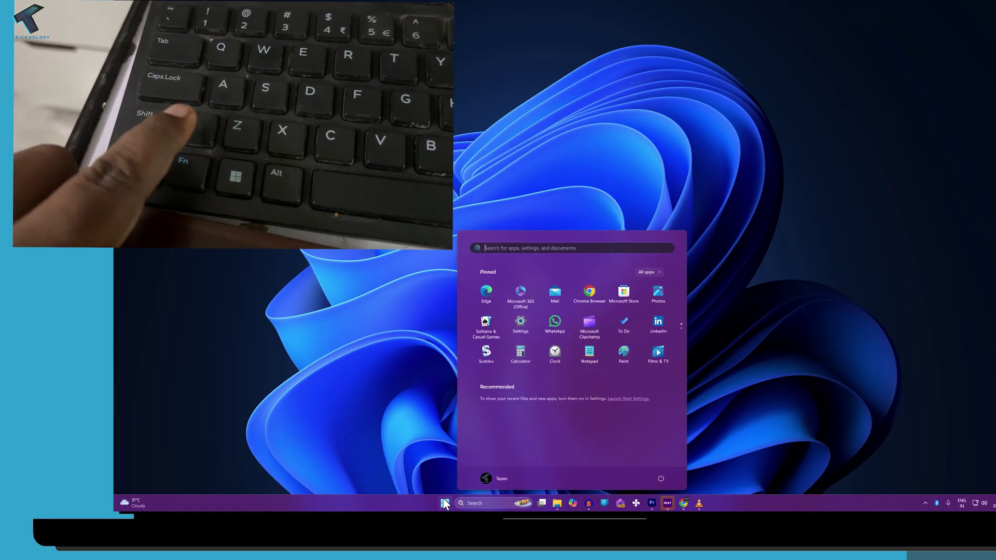
Restart from Power into recovery and go to Troubleshoot › Advanced options › UEFI Firmware Settings.
{"action": "left_click", "coordinate": [660, 478]}
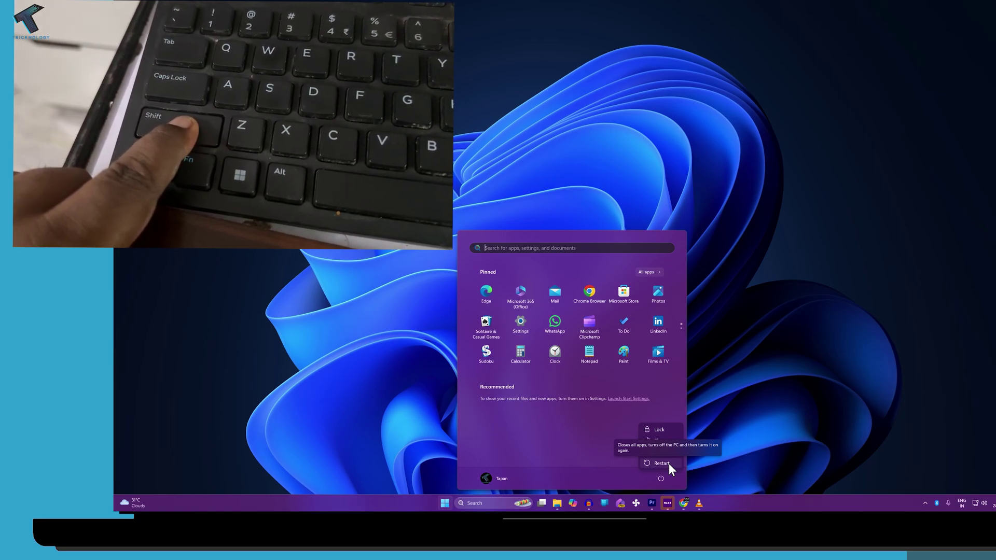
{"action": "left_click", "coordinate": [668, 463], "text": "shift"}
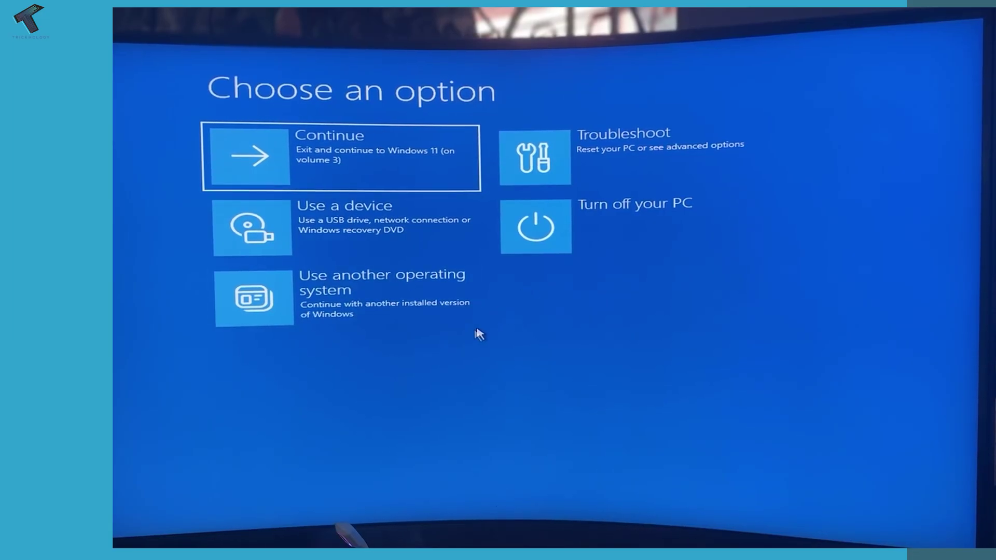
{"action": "left_click", "coordinate": [579, 179]}
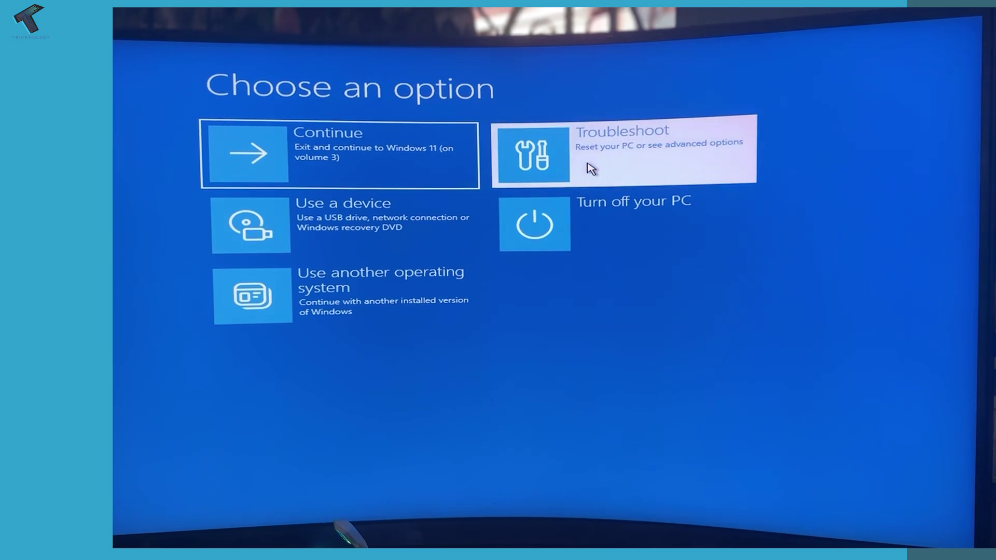
{"action": "left_click", "coordinate": [294, 225]}
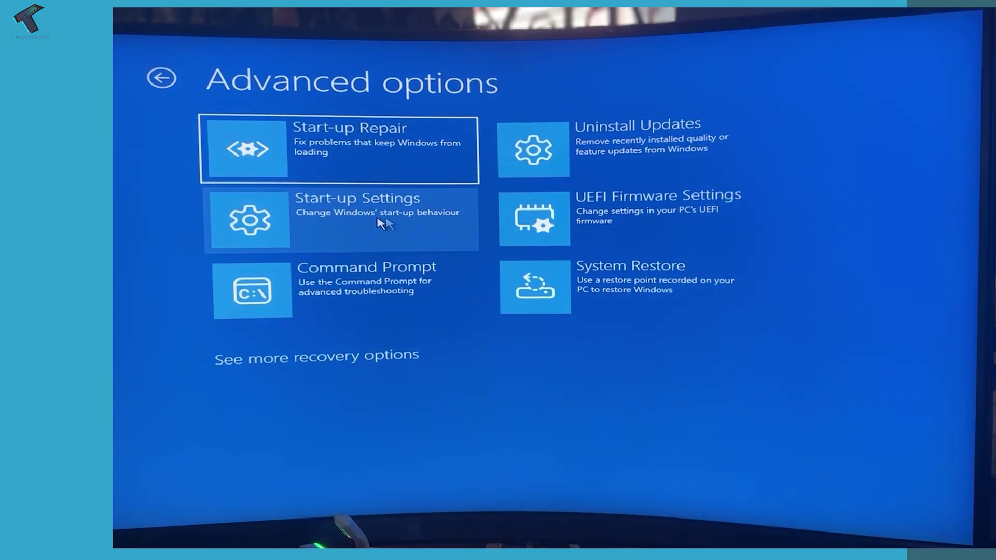
{"action": "left_click", "coordinate": [656, 208]}
Confirm Restart on the UEFI Firmware Settings screen to boot into BIOS setup.
{"action": "left_click", "coordinate": [691, 167]}
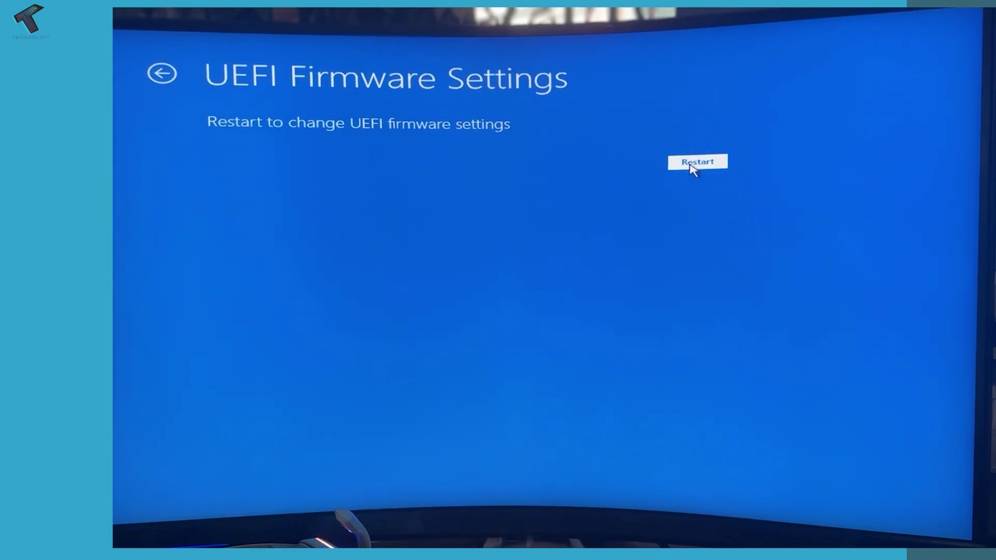